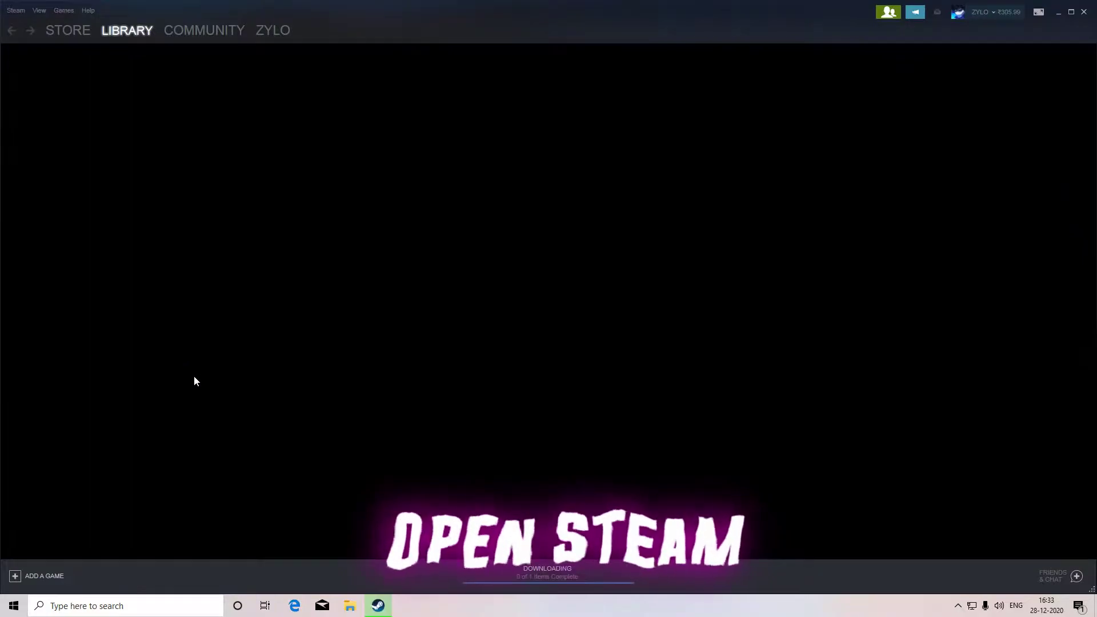
- Review Steam's download settings and the download region list
left_click(15, 10)
left_click(30, 81)
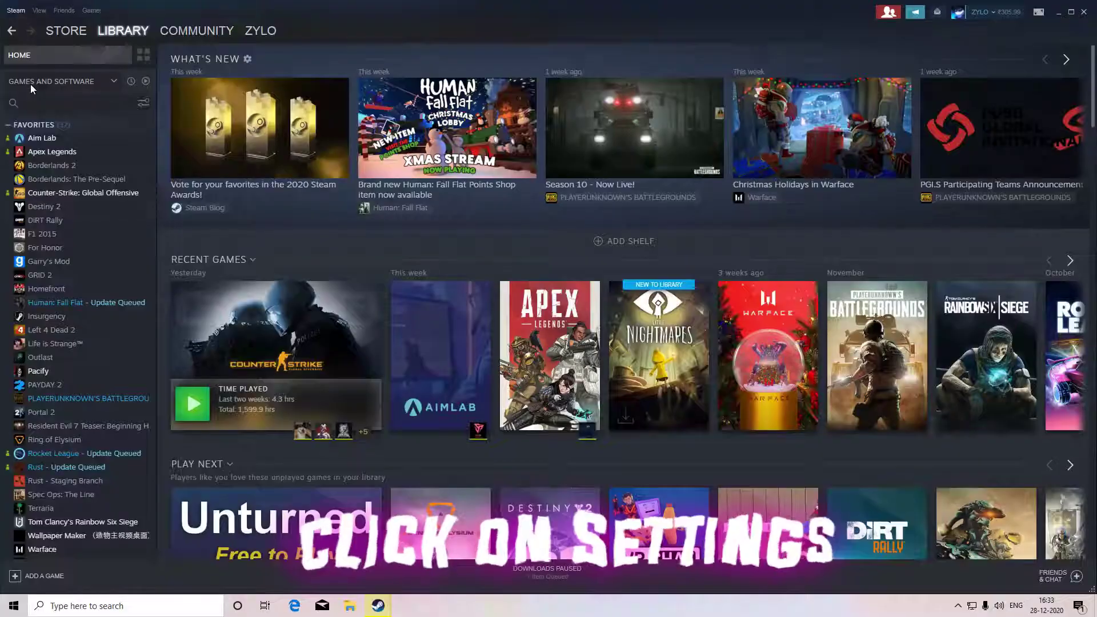
left_click(490, 262)
left_click(648, 259)
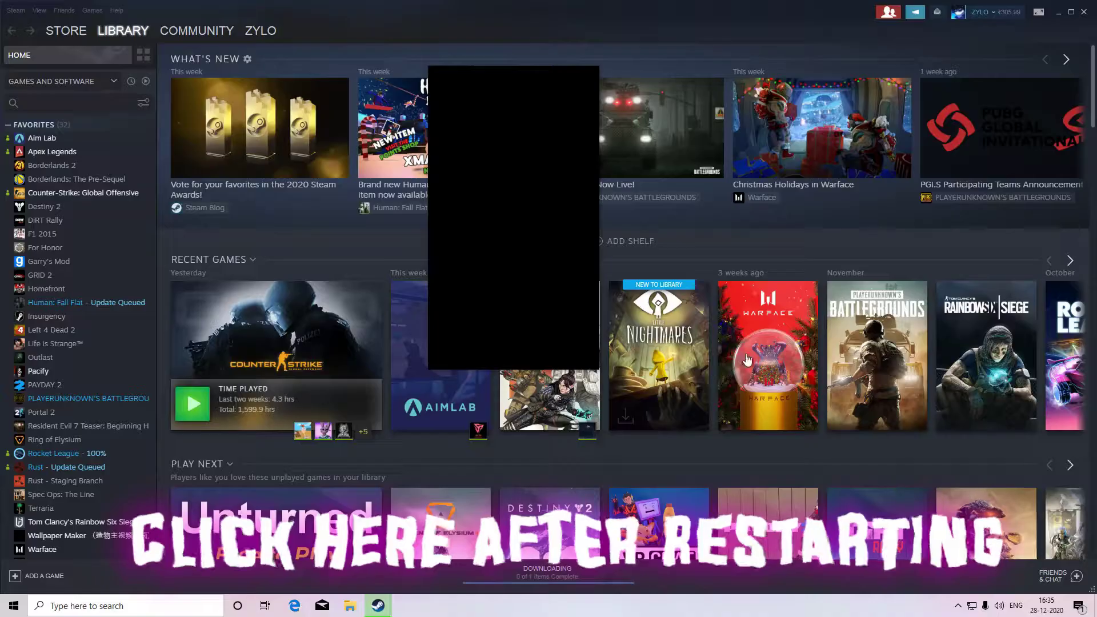
- Set your Friends & Chat status to Offline and close the friends window
left_click(958, 445)
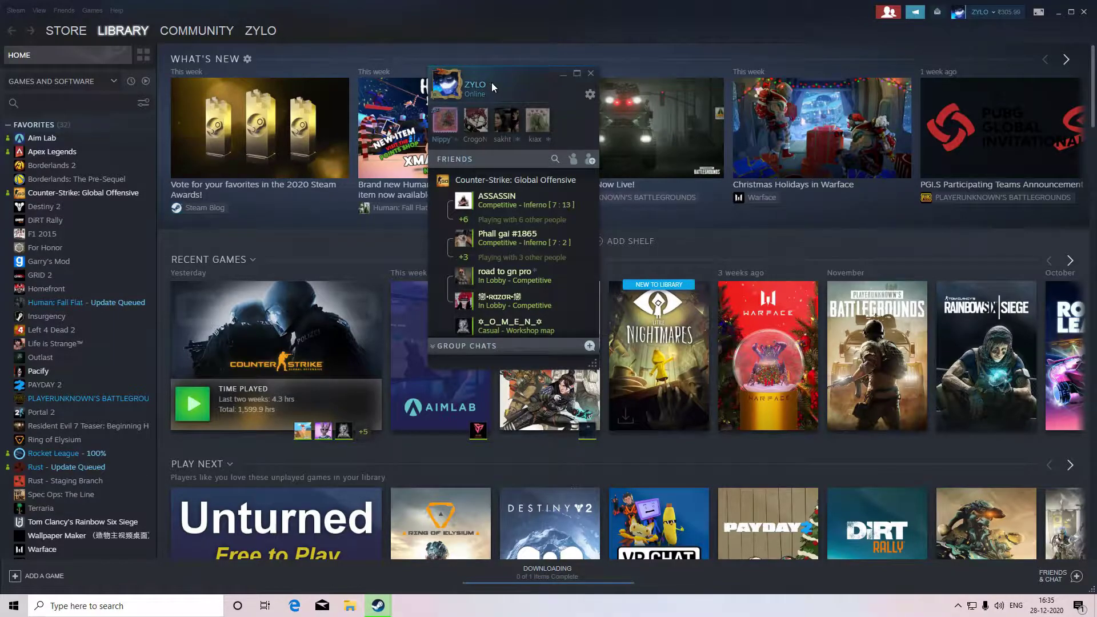
left_click(492, 83)
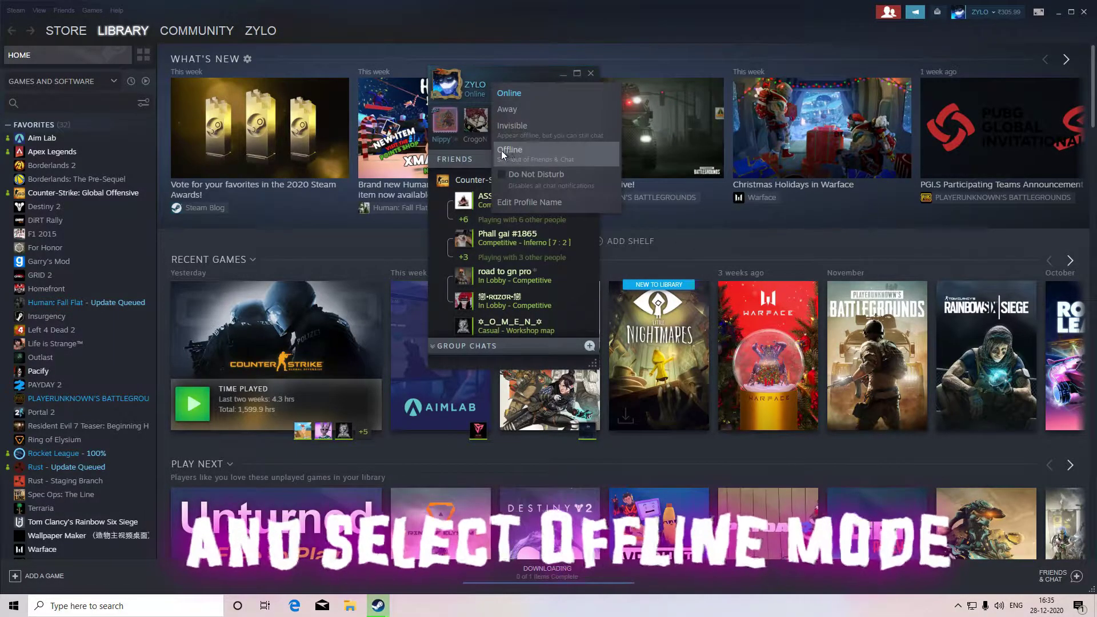
left_click(538, 149)
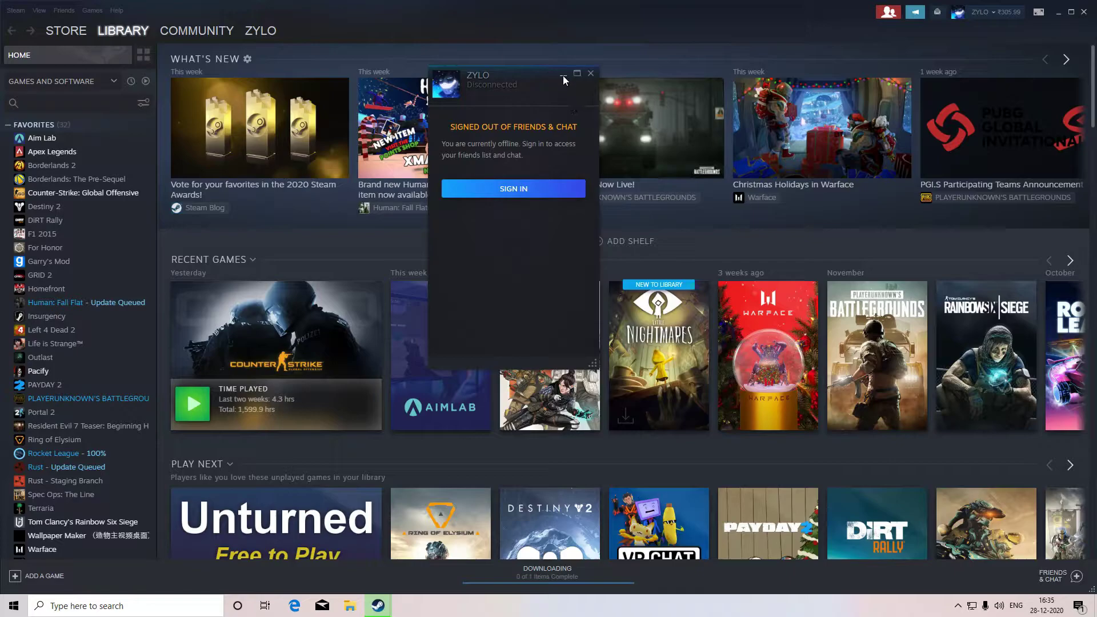
left_click(564, 75)
- Launch Task Manager from the taskbar and show the Details process list
right_click(557, 606)
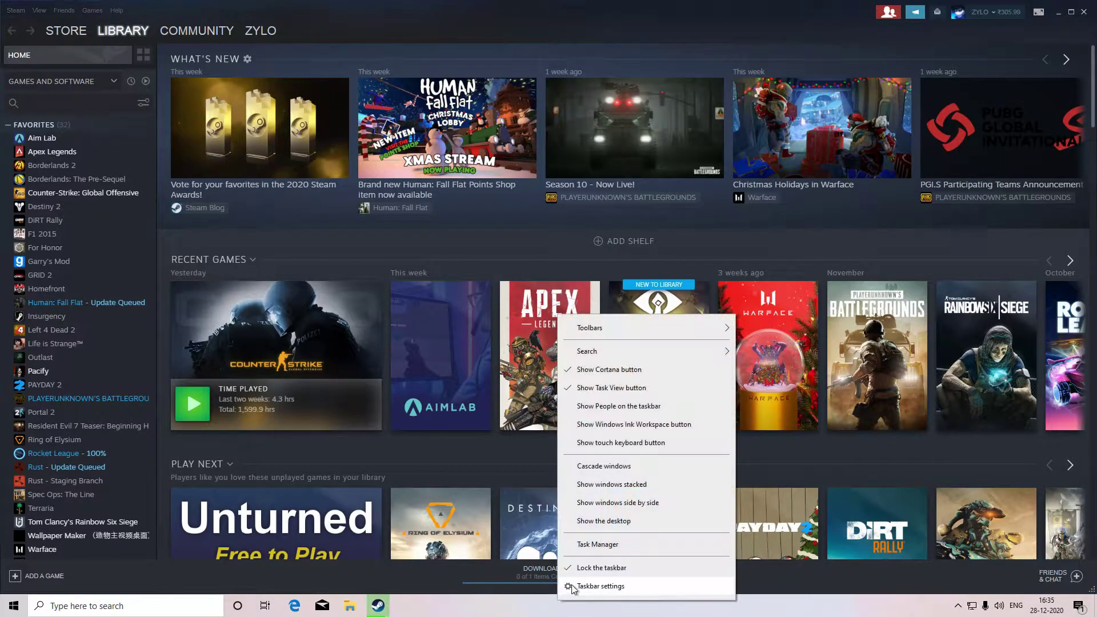
left_click(583, 541)
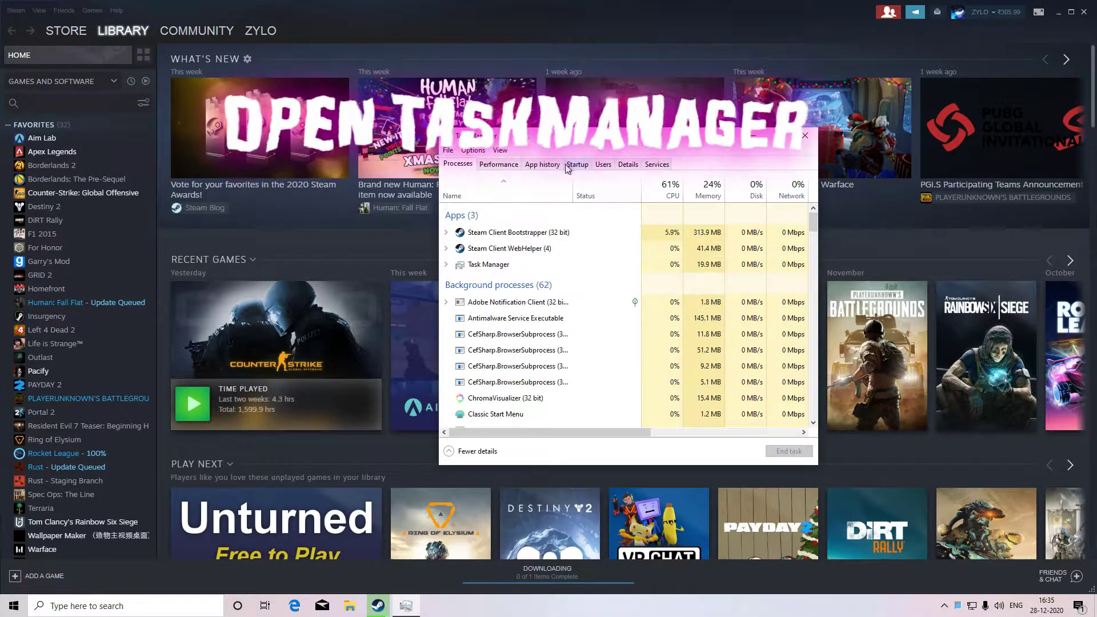
left_click(577, 164)
left_click(628, 164)
scroll(567, 260, "down", 5)
scroll(558, 262, "down", 5)
scroll(531, 264, "down", 5)
- Set steam.exe to High priority and confirm, then glance at Services and Users
left_click(486, 262)
right_click(487, 263)
mouse_move(526, 311)
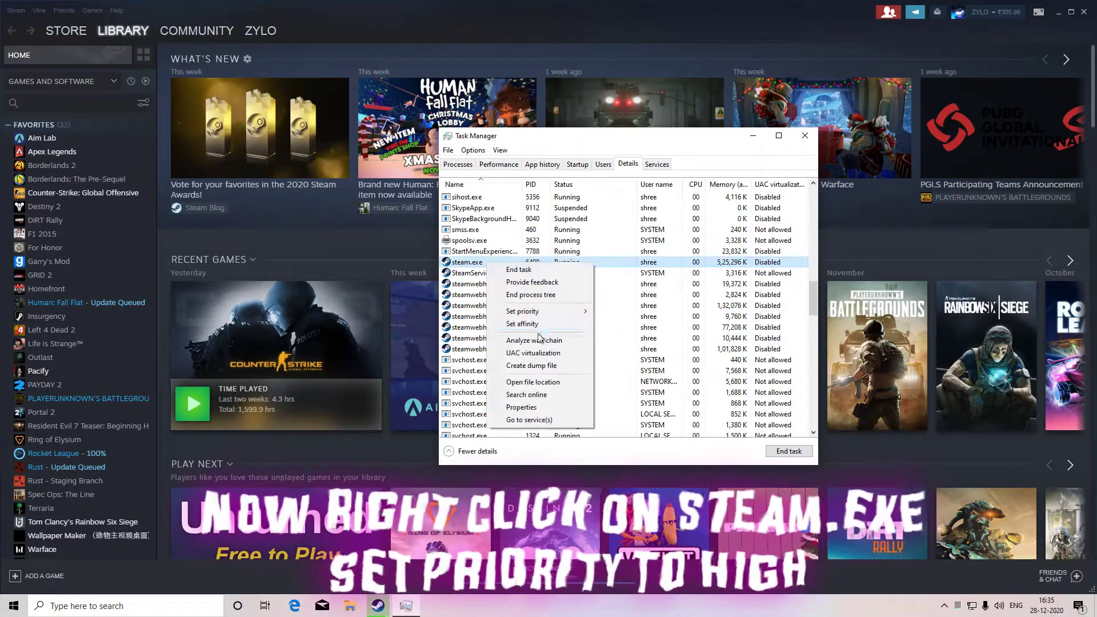
left_click(605, 320)
left_click(555, 320)
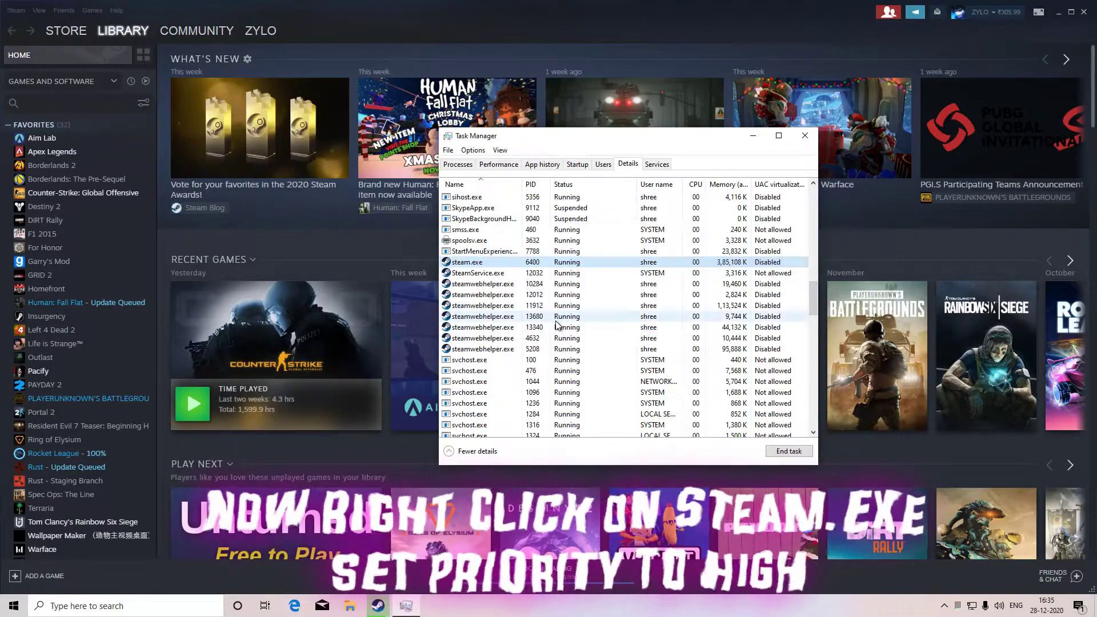
left_click(658, 165)
left_click(603, 166)
- Return to the Processes list and end both Google Crash Handler processes
left_click(502, 166)
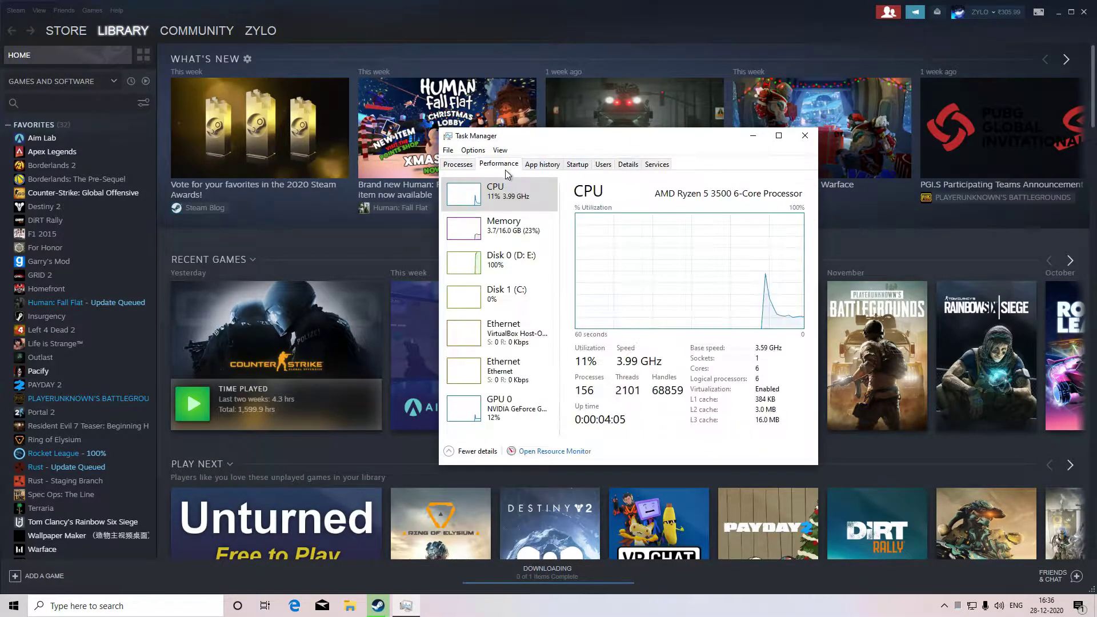
left_click(458, 164)
scroll(520, 314, "down", 2)
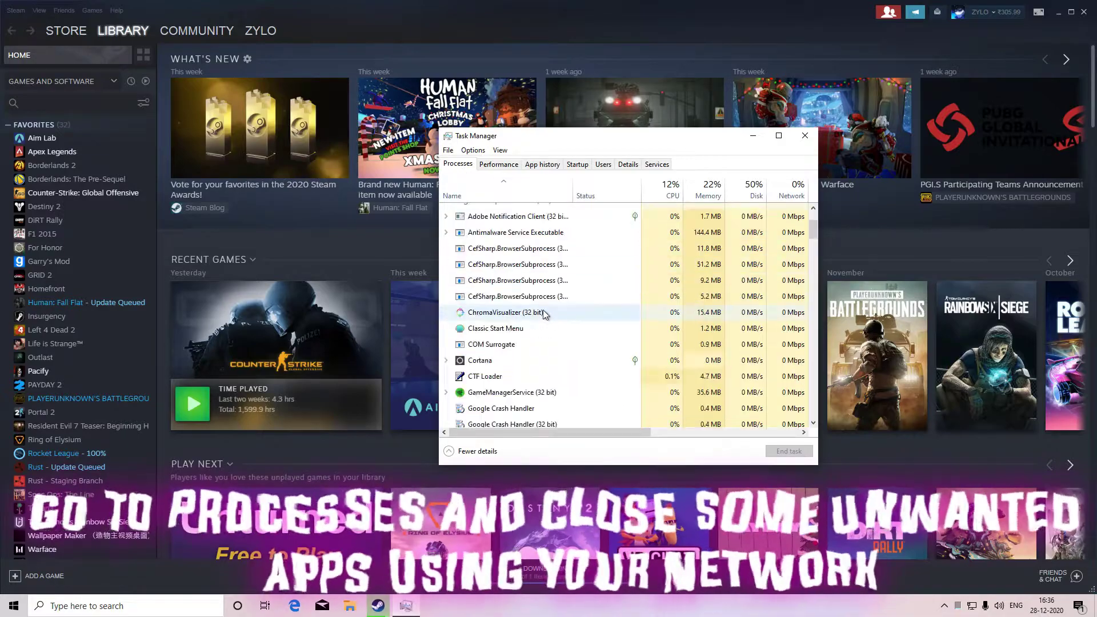
scroll(521, 300, "down", 2)
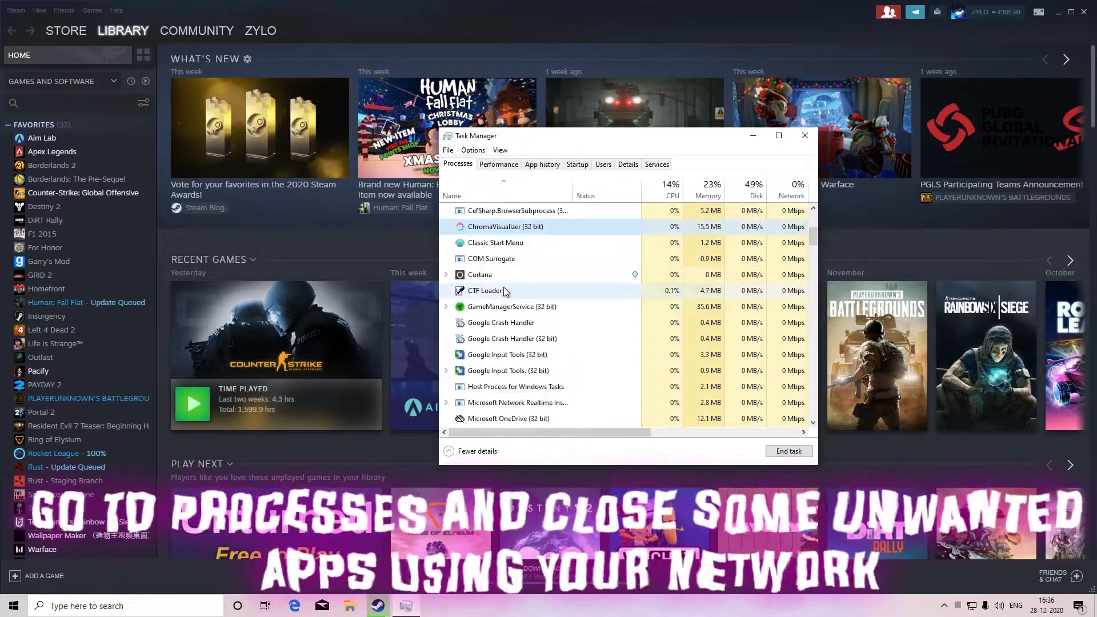
scroll(515, 293, "down", 1)
left_click(506, 287)
right_click(502, 273)
left_click(530, 278)
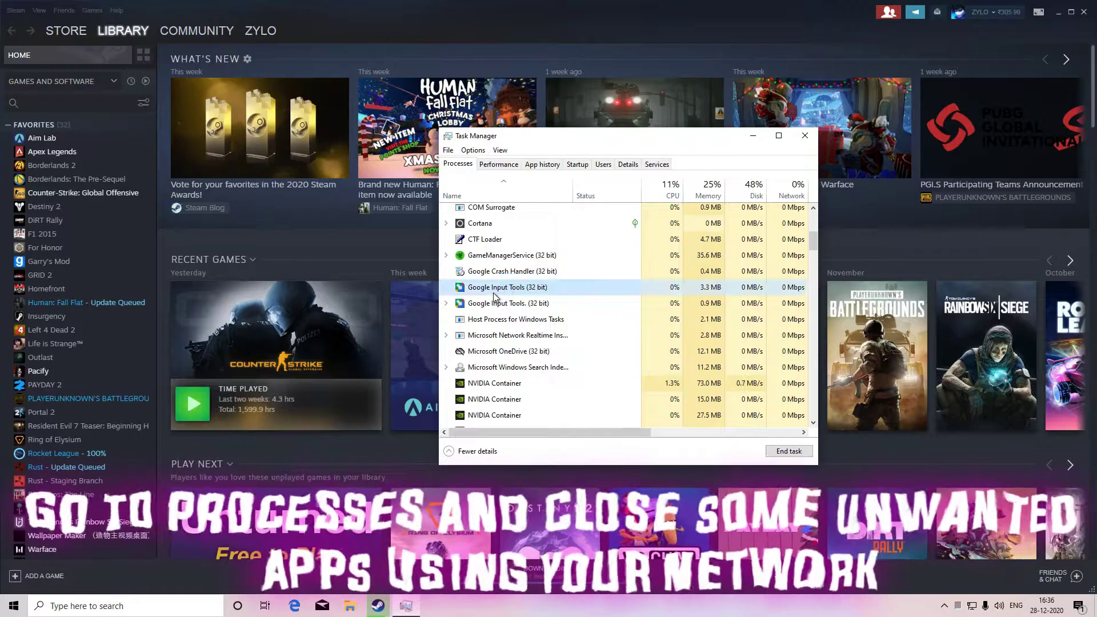
right_click(506, 289)
left_click(528, 295)
- End the Microsoft OneDrive, OriginWebHelperService and Skype processes
right_click(500, 349)
left_click(515, 361)
scroll(516, 346, "down", 3)
scroll(515, 345, "down", 1)
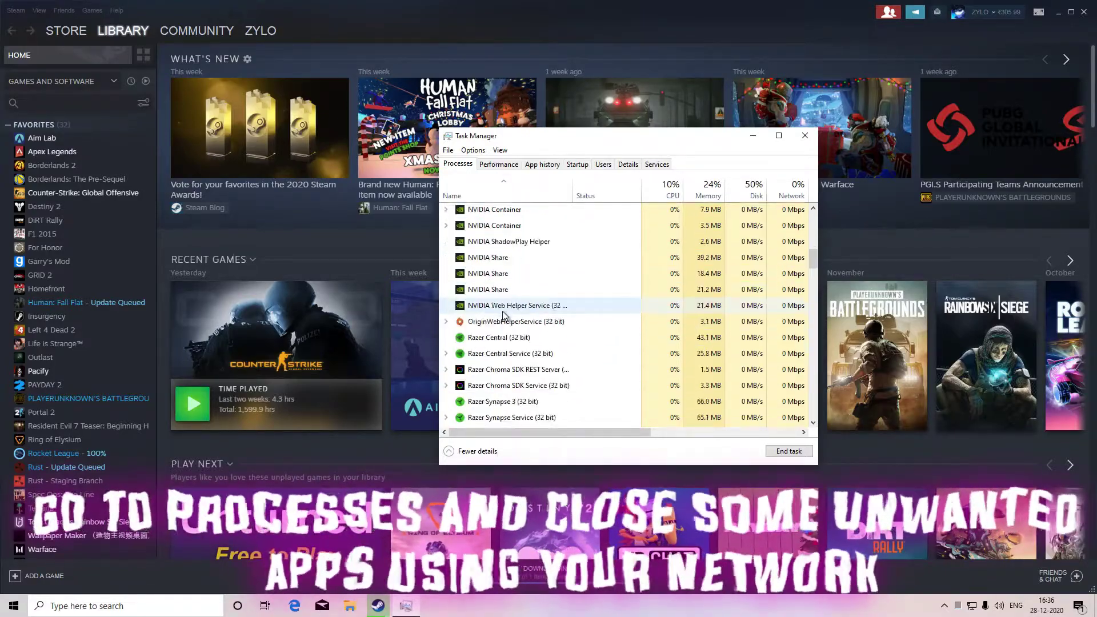
right_click(504, 315)
left_click(522, 340)
scroll(526, 324, "down", 3)
scroll(514, 325, "down", 2)
scroll(483, 330, "down", 1)
left_click(506, 374)
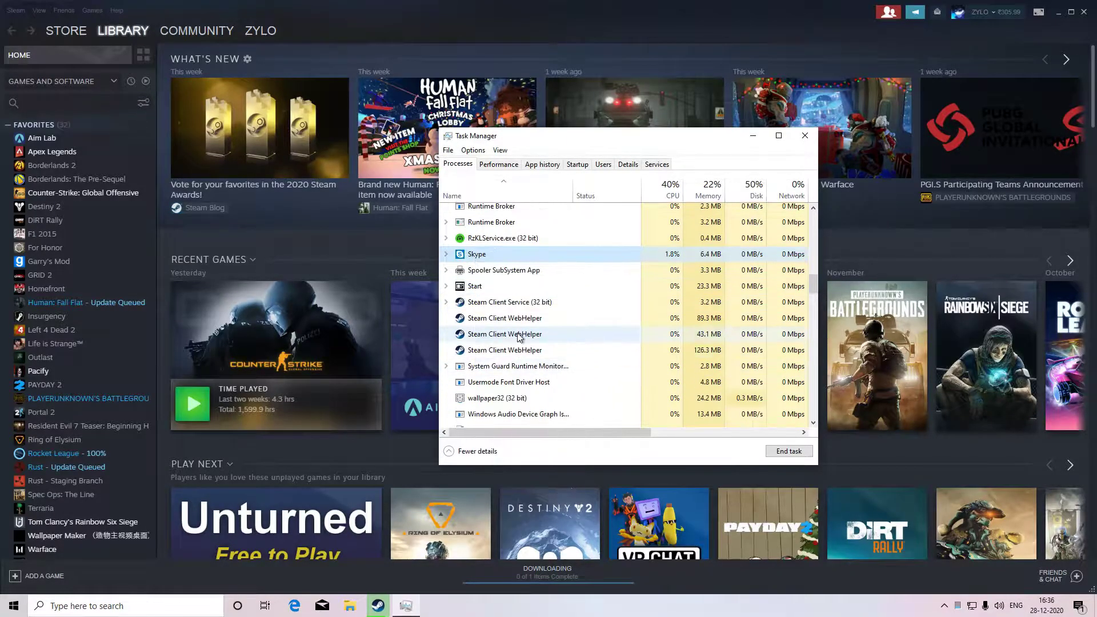
scroll(512, 326, "down", 3)
scroll(512, 290, "down", 2)
scroll(532, 291, "down", 4)
scroll(532, 292, "down", 2)
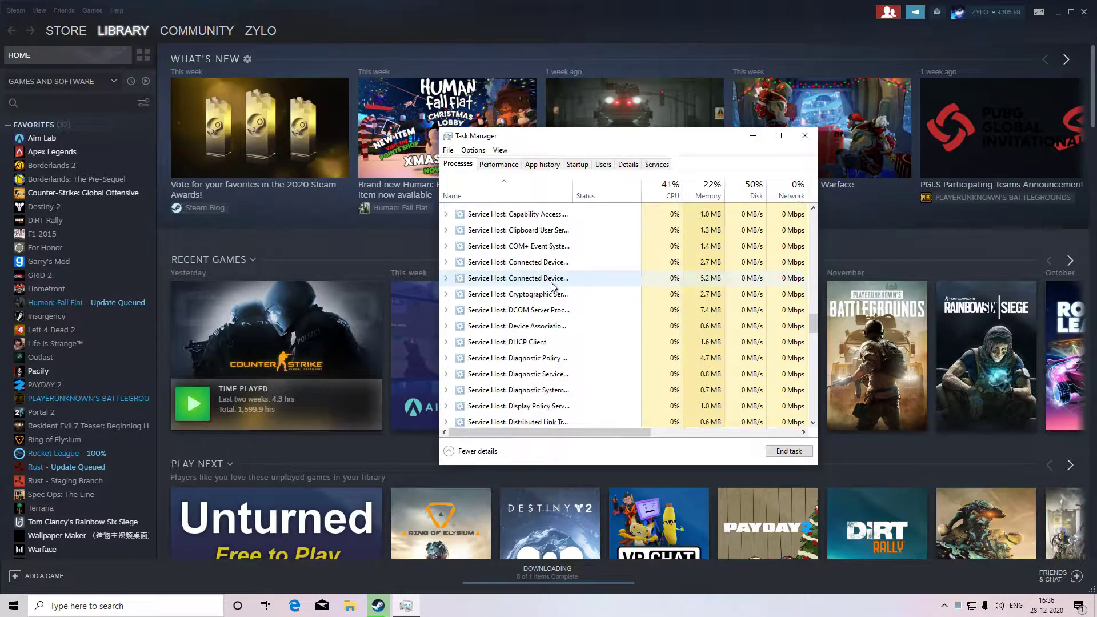
scroll(545, 300, "down", 2)
scroll(555, 309, "down", 2)
scroll(568, 320, "down", 2)
scroll(572, 318, "down", 3)
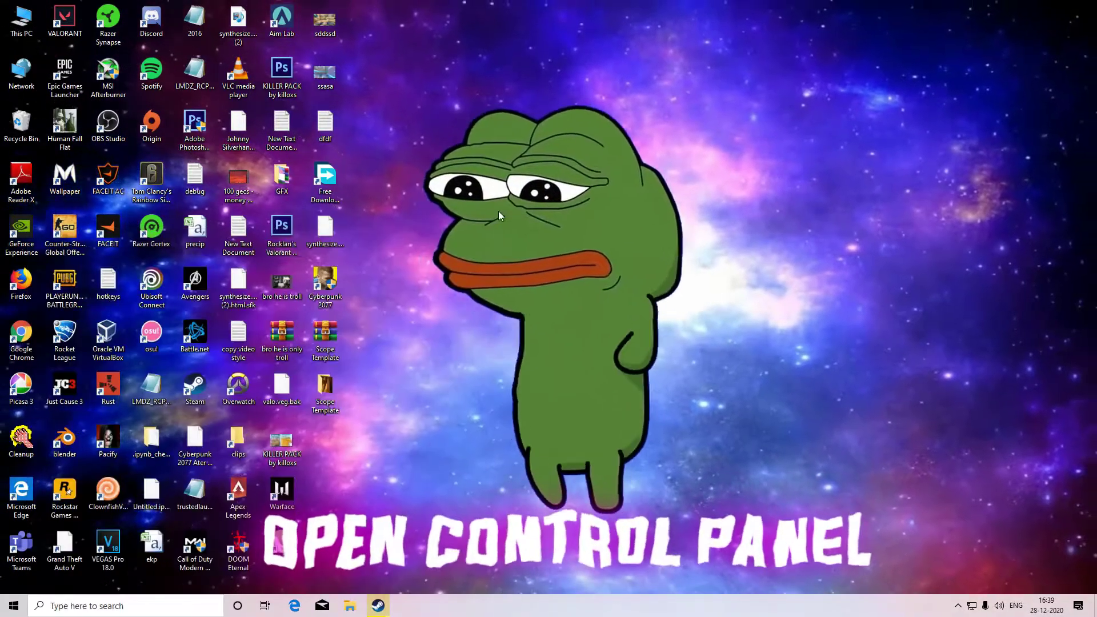
- From Network and Sharing Center, open the Ethernet adapter's Properties and select TCP/IPv4
left_click(416, 269)
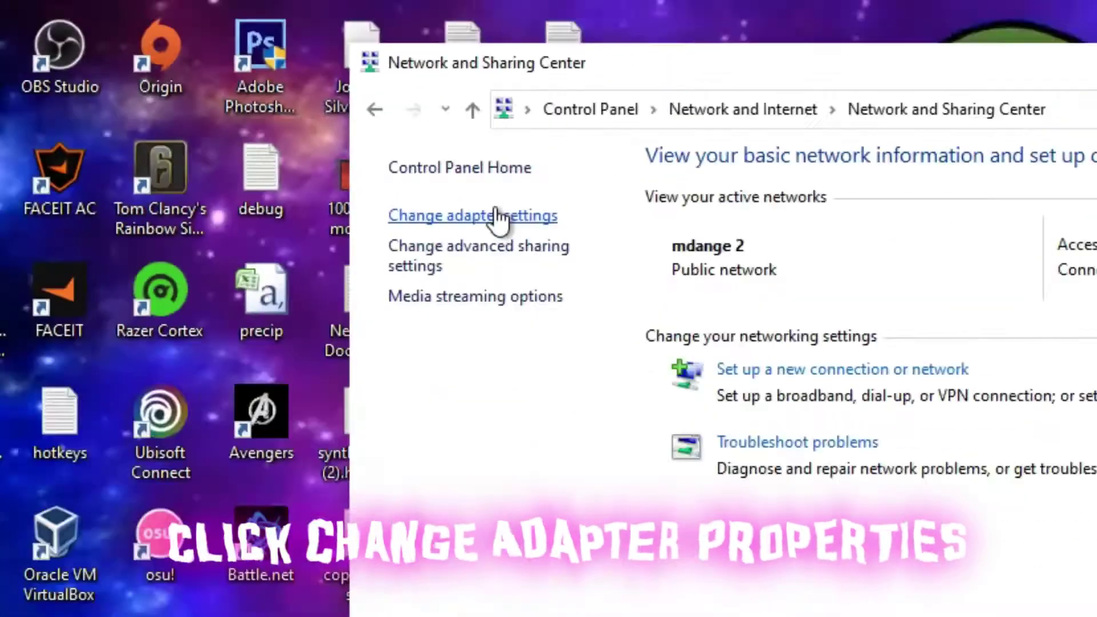
left_click(500, 219)
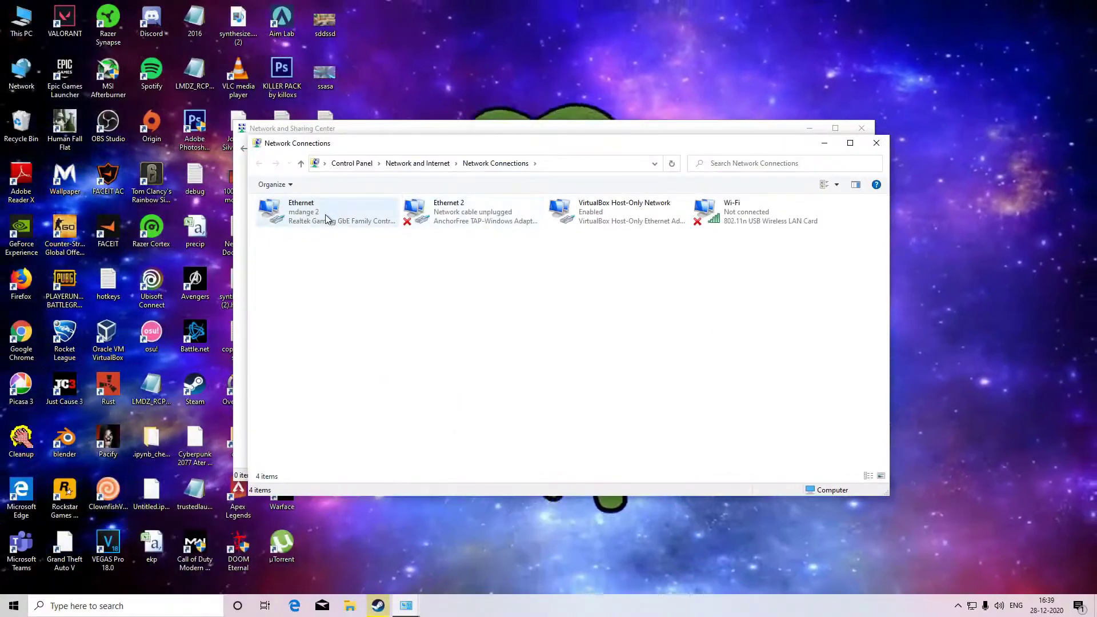
left_click(325, 215)
right_click(325, 214)
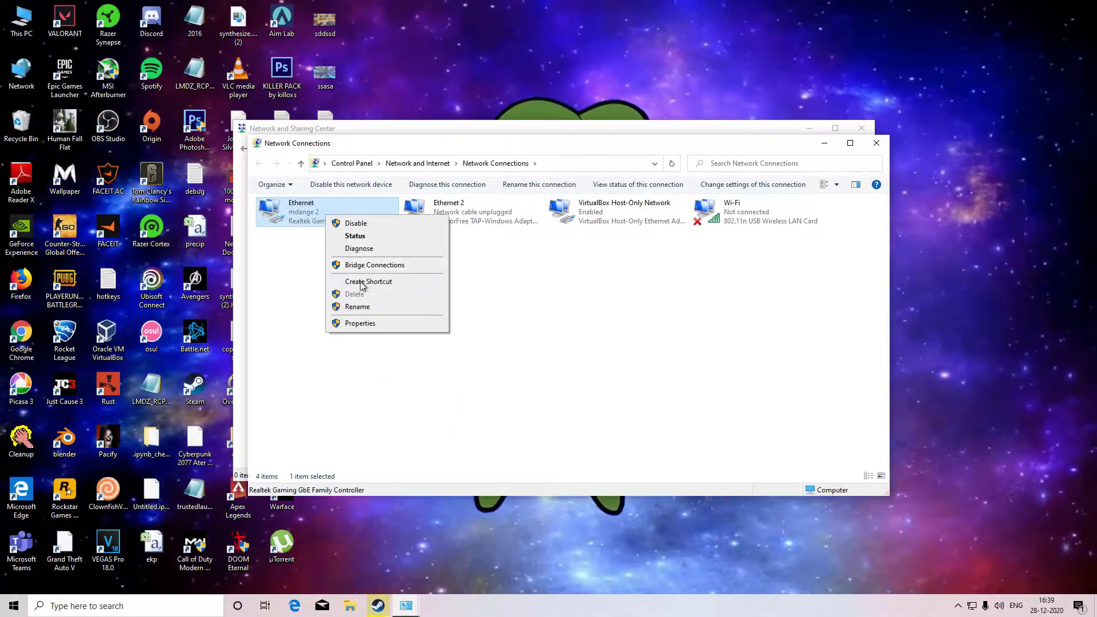
left_click(364, 324)
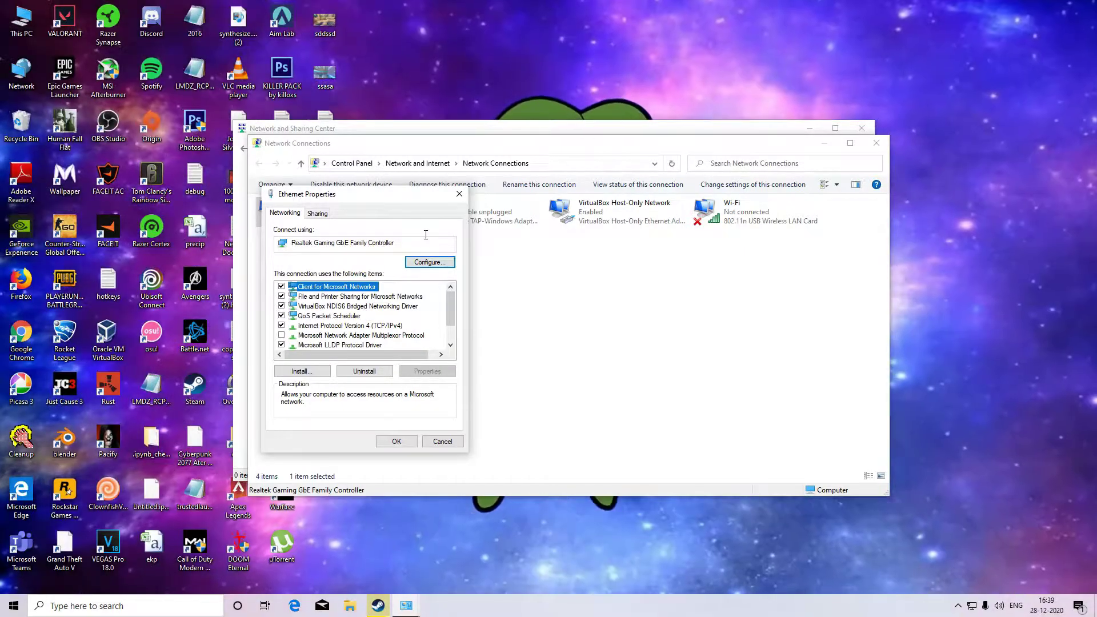
left_click(352, 324)
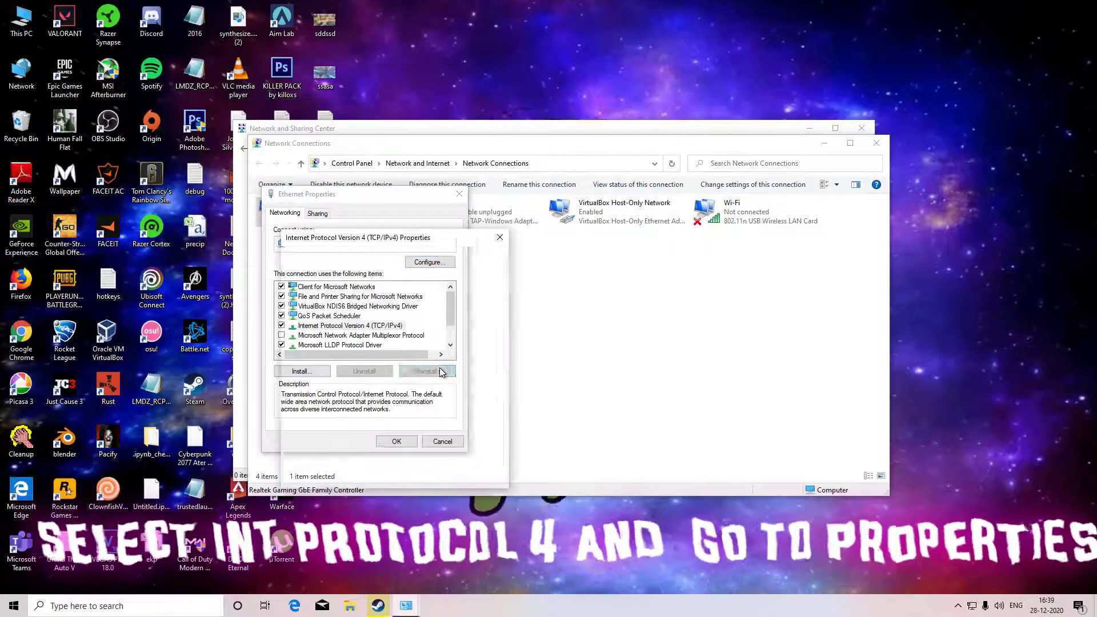
- In IPv4 Properties, switch to manually entered IP and DNS server addresses
left_click(427, 372)
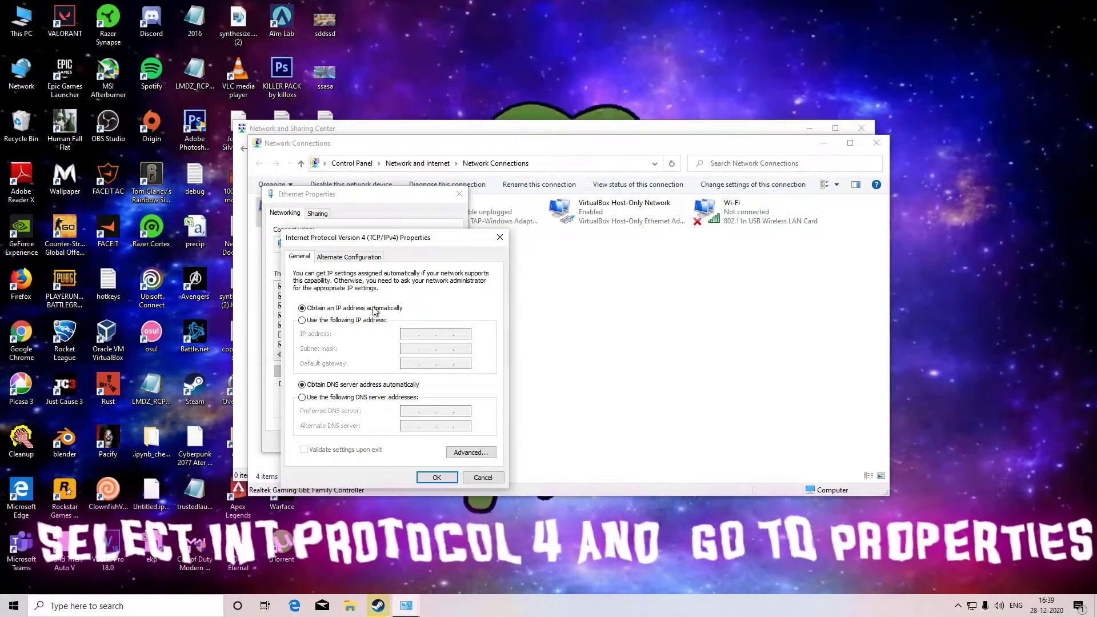
left_click(303, 320)
left_click(420, 410)
type("11")
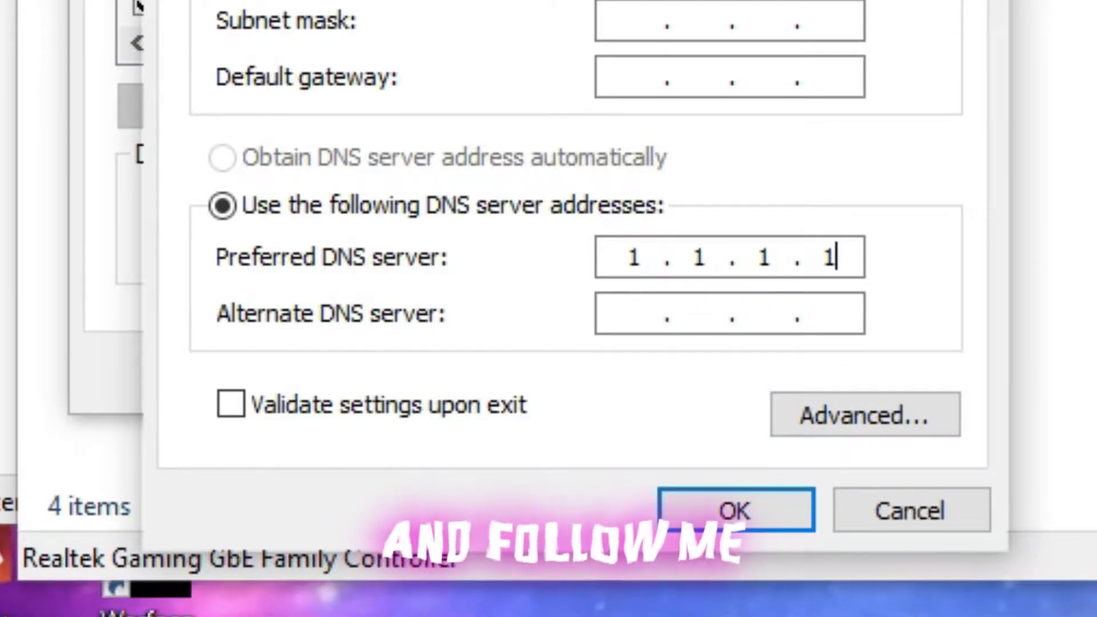
- Enter 1.1.1.1 as preferred DNS and move to the alternate DNS field for 1.0.0.1
key("Tab")
type("1.0")
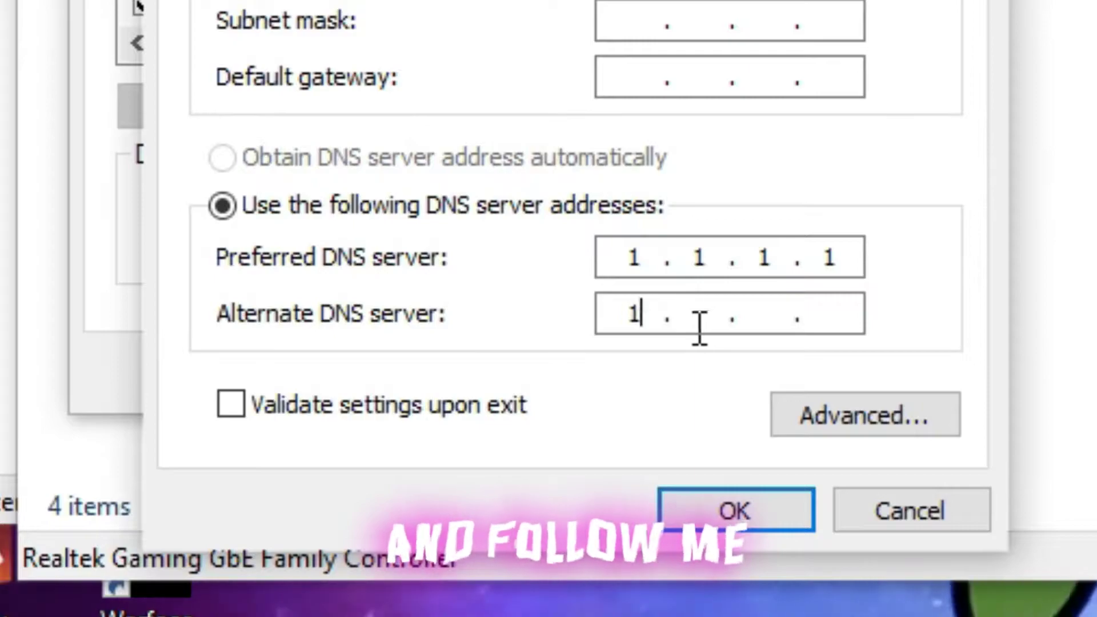
type(".0.")
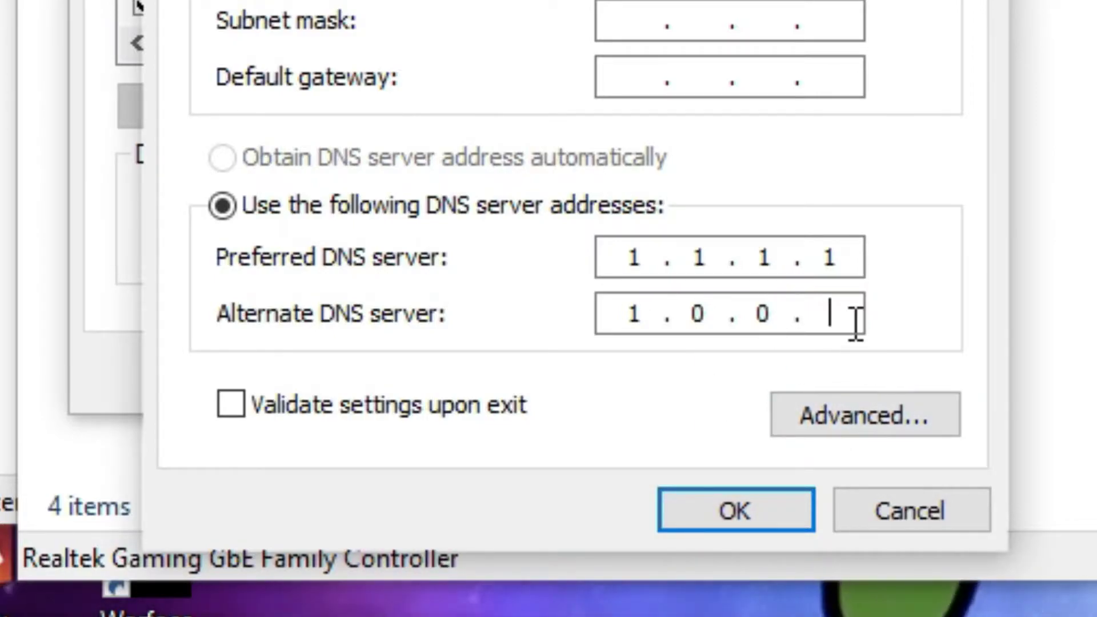
type("1")
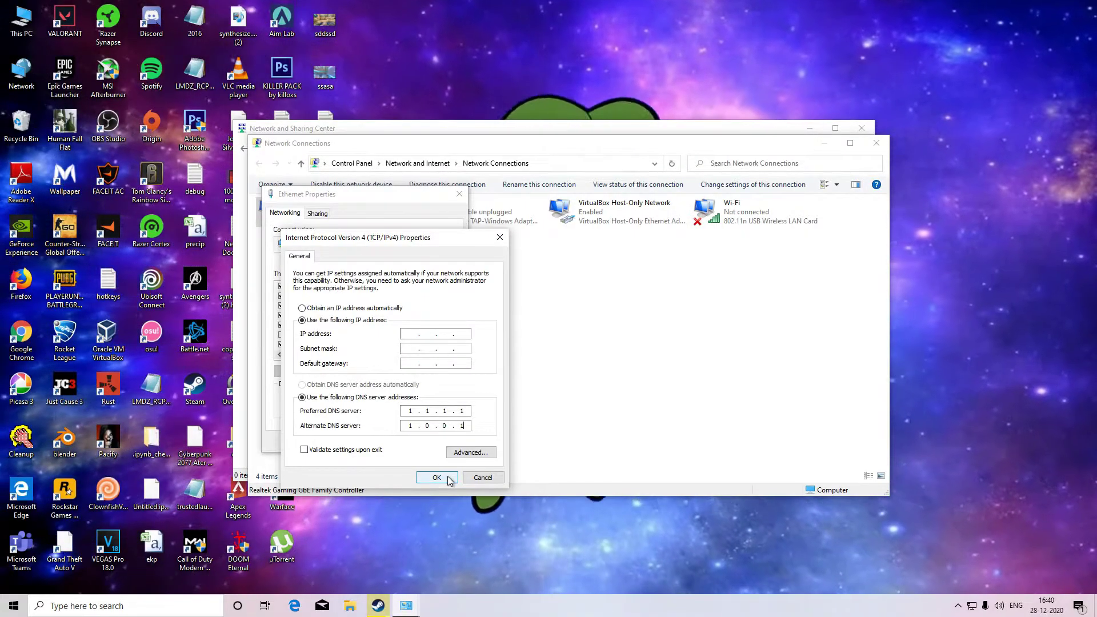